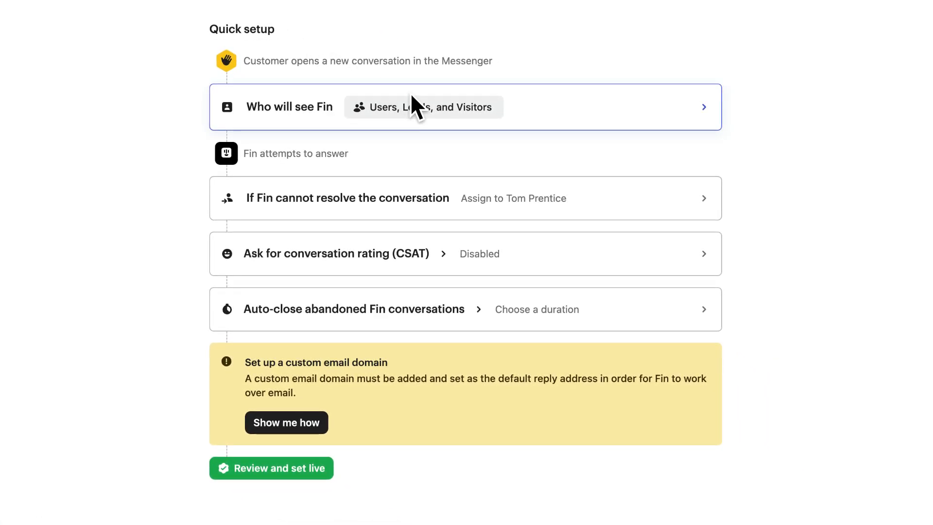
Restrict who will see Fin to Users only, excluding Visitors and Leads
{"action": "left_click", "coordinate": [411, 97]}
{"action": "left_click", "coordinate": [317, 156]}
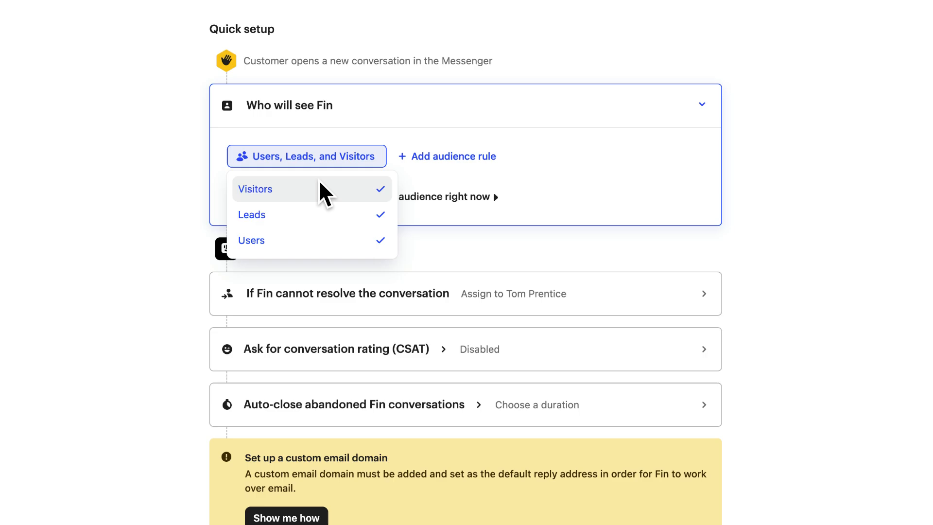
{"action": "left_click", "coordinate": [321, 190]}
{"action": "left_click", "coordinate": [327, 222]}
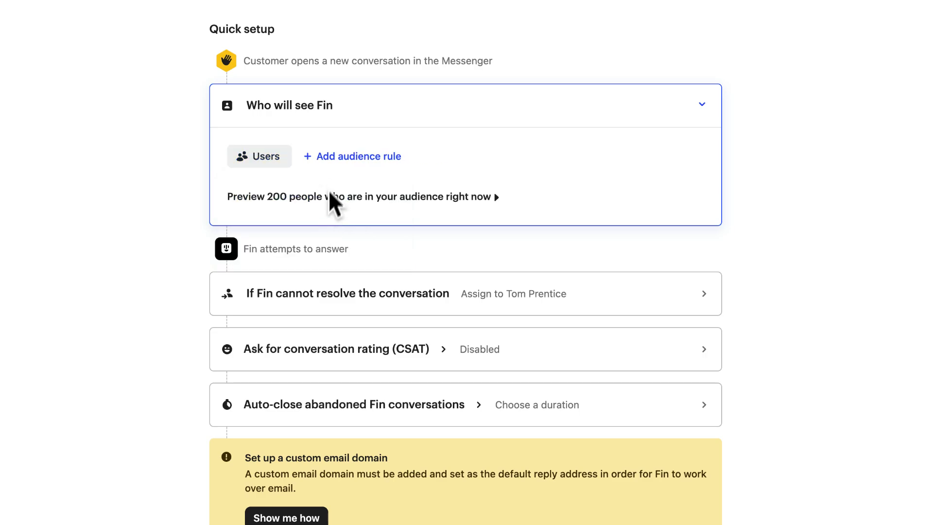
{"action": "left_click", "coordinate": [336, 156]}
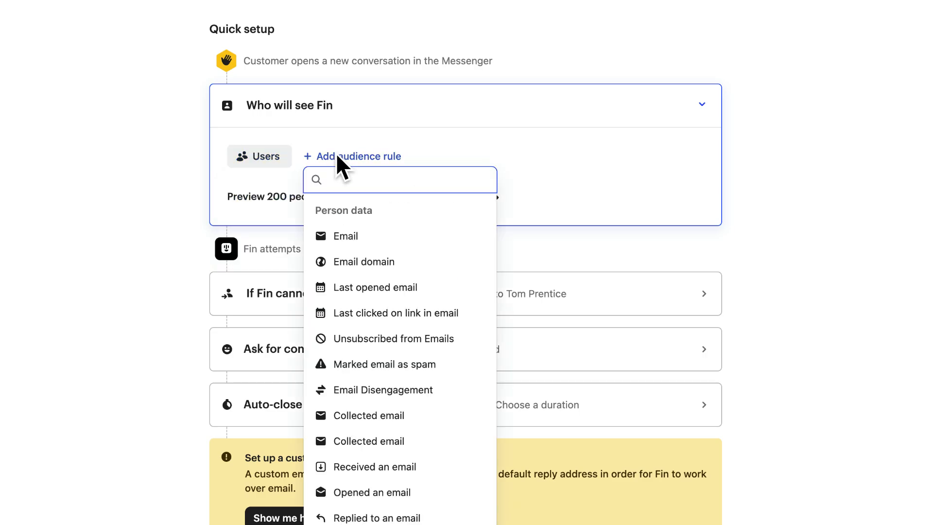
{"action": "left_click", "coordinate": [367, 234]}
{"action": "left_click", "coordinate": [326, 291]}
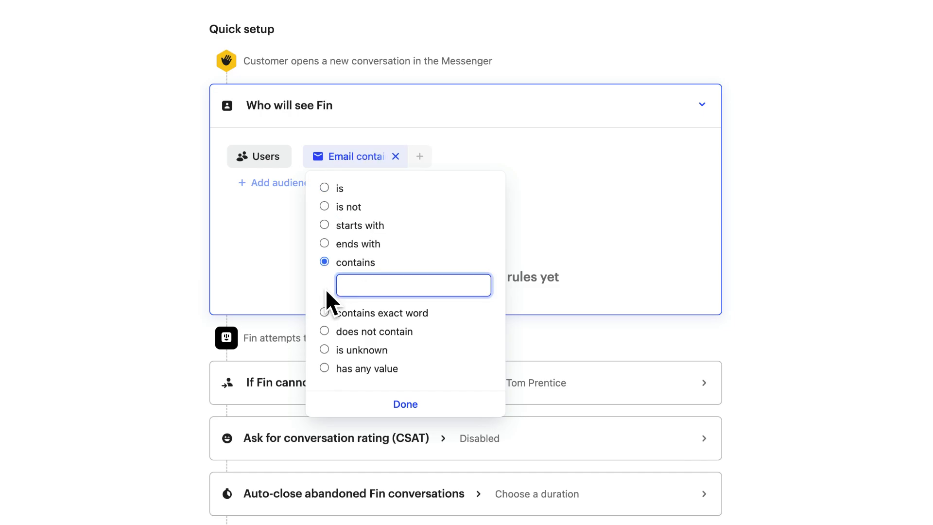
{"action": "type", "text": "@examplecompany.com"}
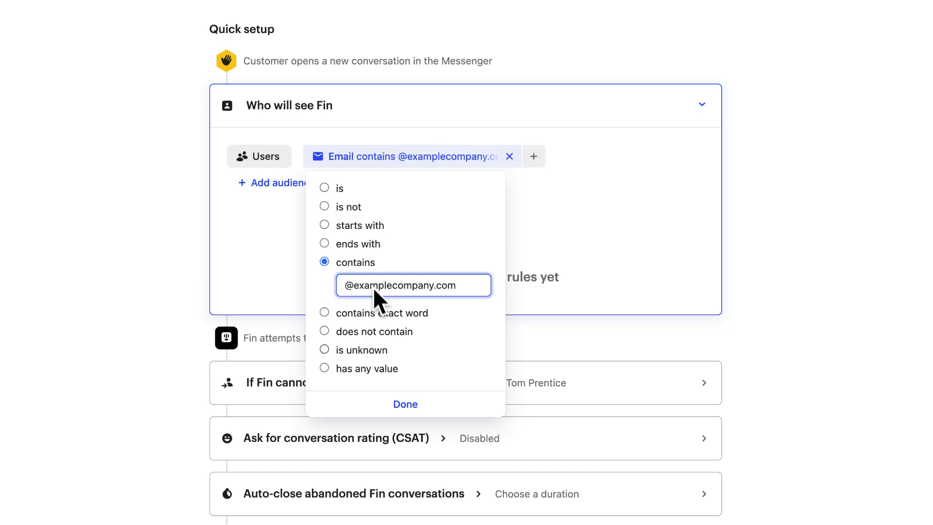
{"action": "left_click", "coordinate": [405, 406]}
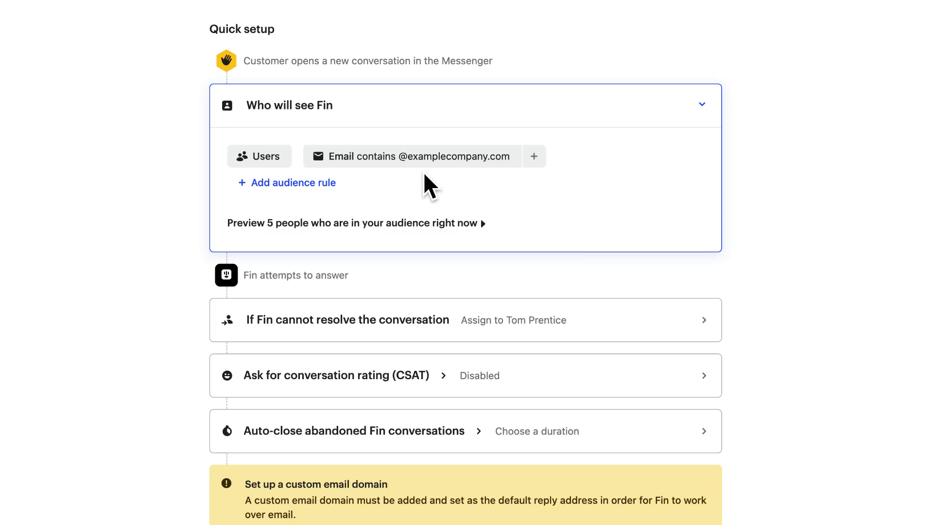
Add a second audience rule where Email To is the company's support email address, and close the audience settings
{"action": "left_click", "coordinate": [307, 182]}
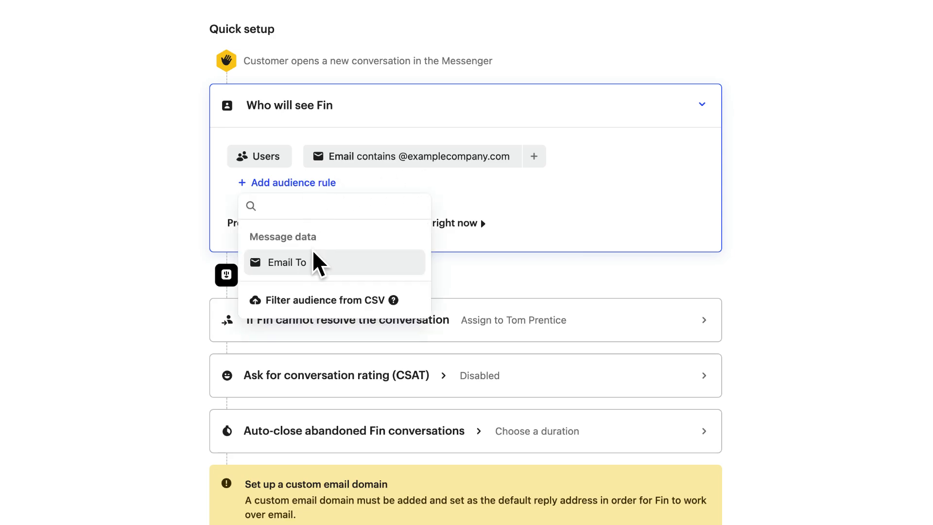
{"action": "left_click", "coordinate": [316, 262]}
{"action": "type", "text": "support@examplecompany.com"}
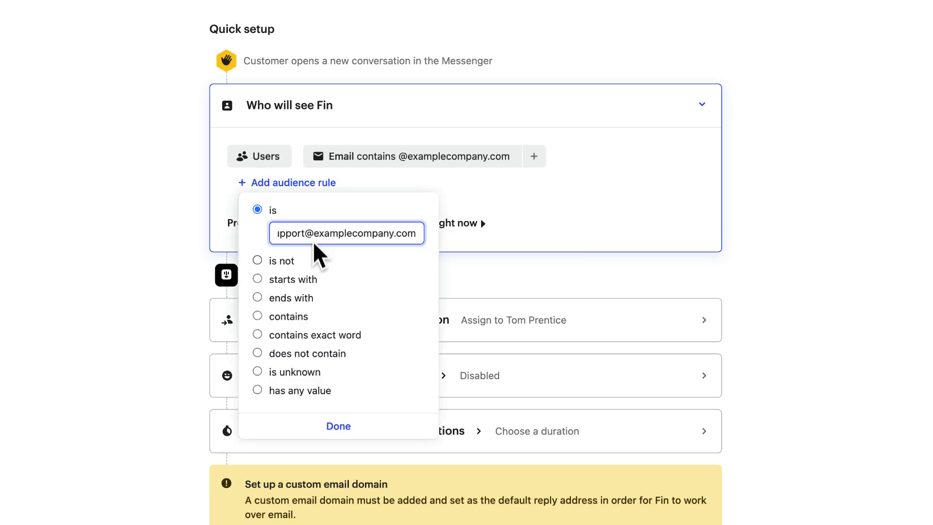
{"action": "left_click", "coordinate": [339, 424]}
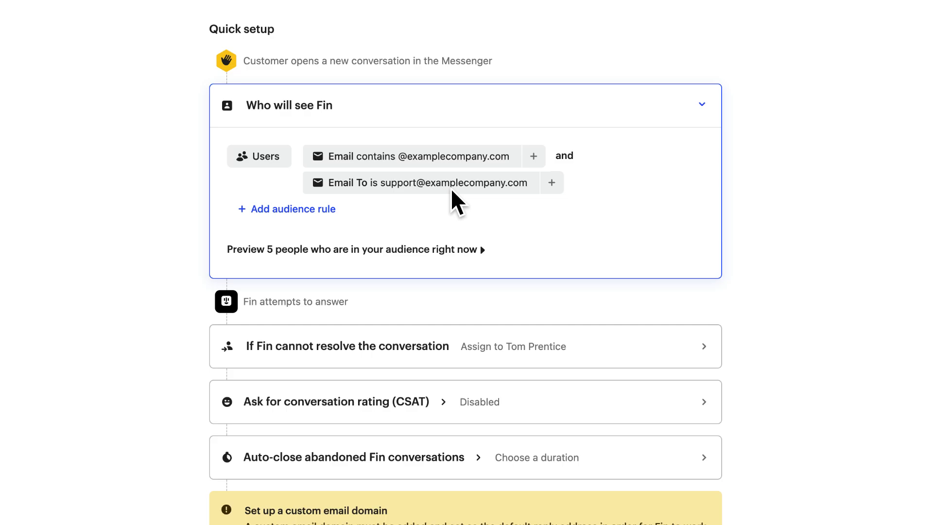
{"action": "left_click", "coordinate": [698, 97]}
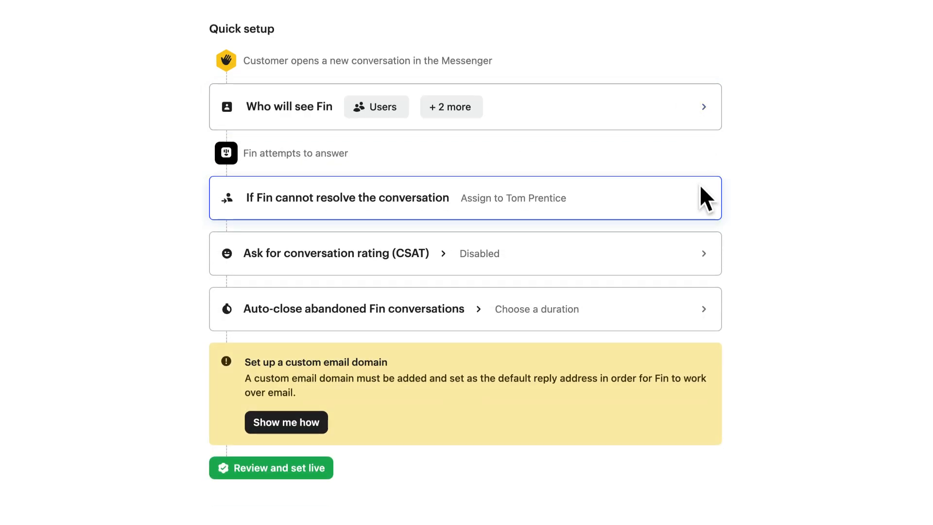
Assign conversations that Fin cannot resolve to the Support team
{"action": "left_click", "coordinate": [700, 195]}
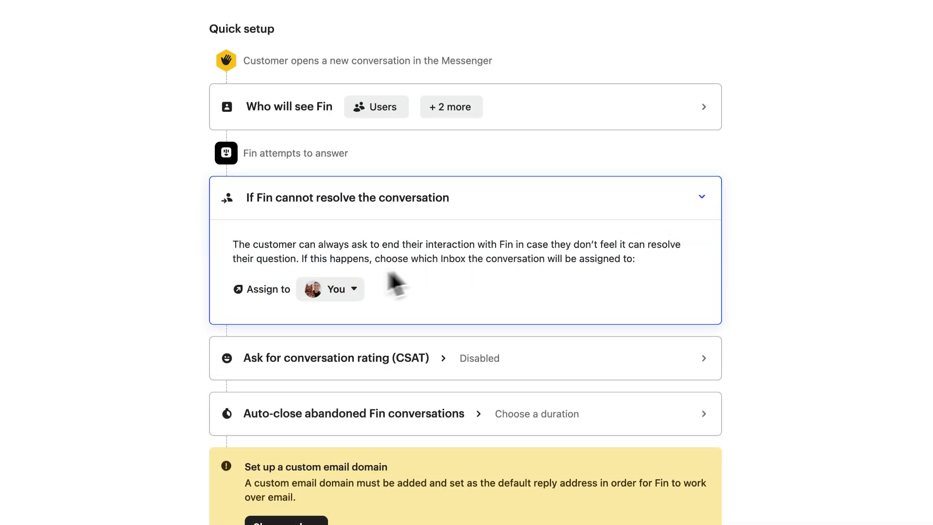
{"action": "left_click", "coordinate": [334, 288]}
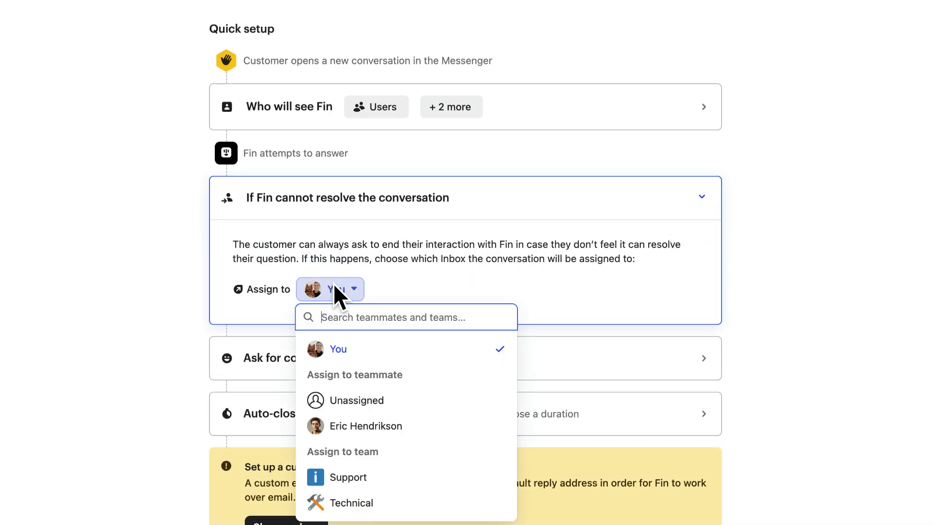
{"action": "left_click", "coordinate": [384, 469]}
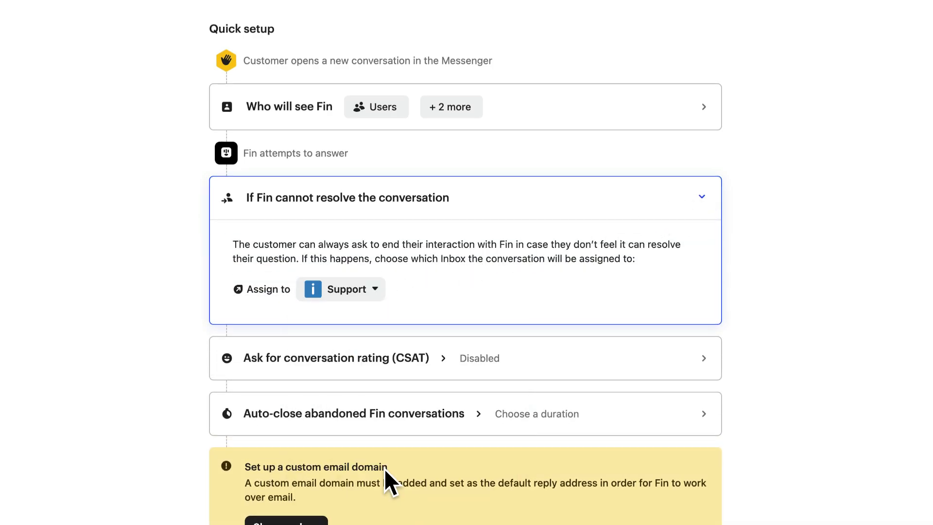
{"action": "left_click", "coordinate": [703, 195]}
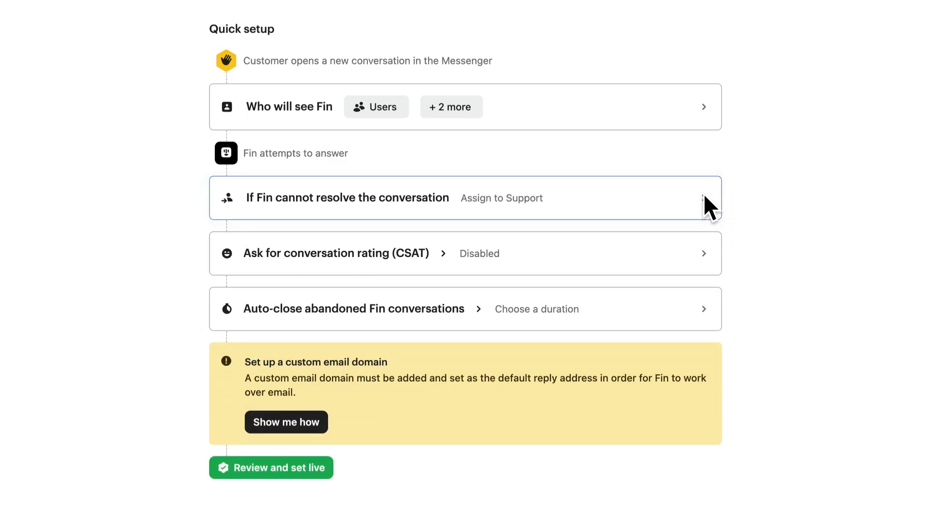
Enable asking for a conversation rating (CSAT) at the end of a Fin interaction
{"action": "left_click", "coordinate": [692, 251]}
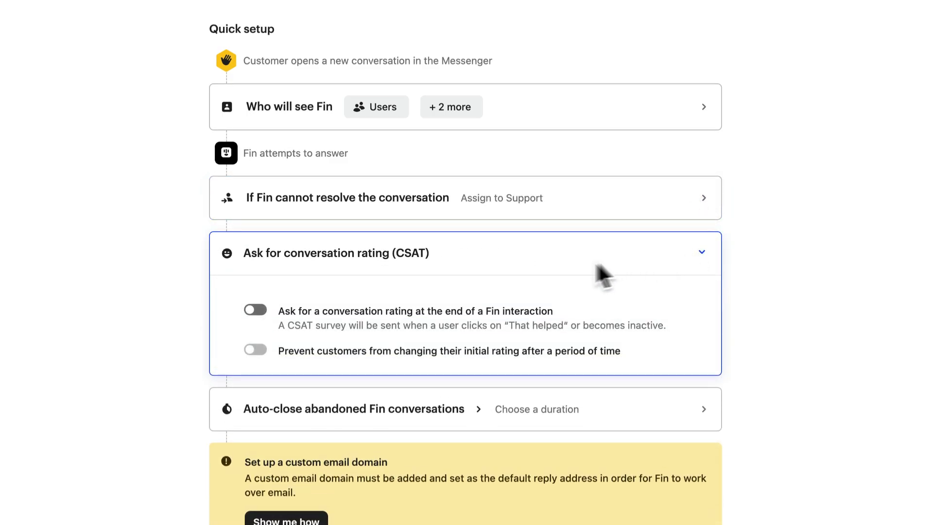
{"action": "left_click", "coordinate": [256, 306]}
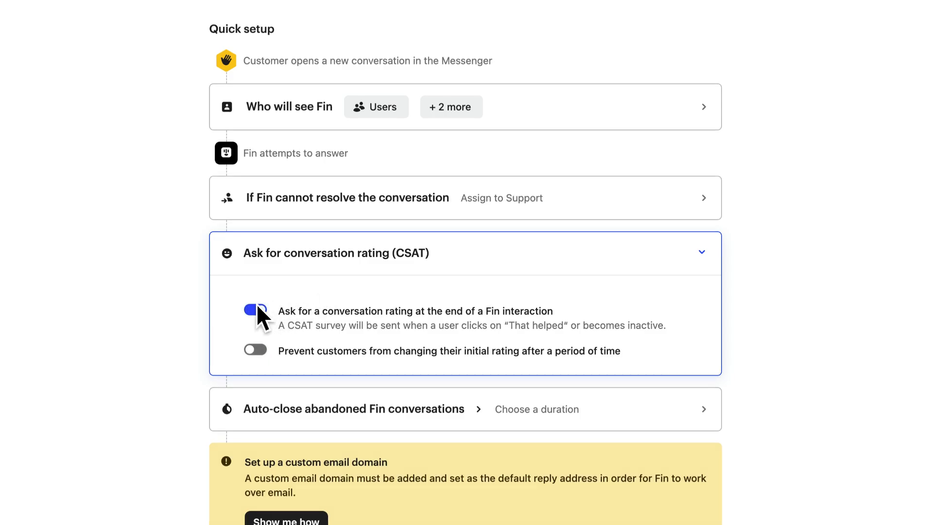
{"action": "left_click", "coordinate": [695, 249]}
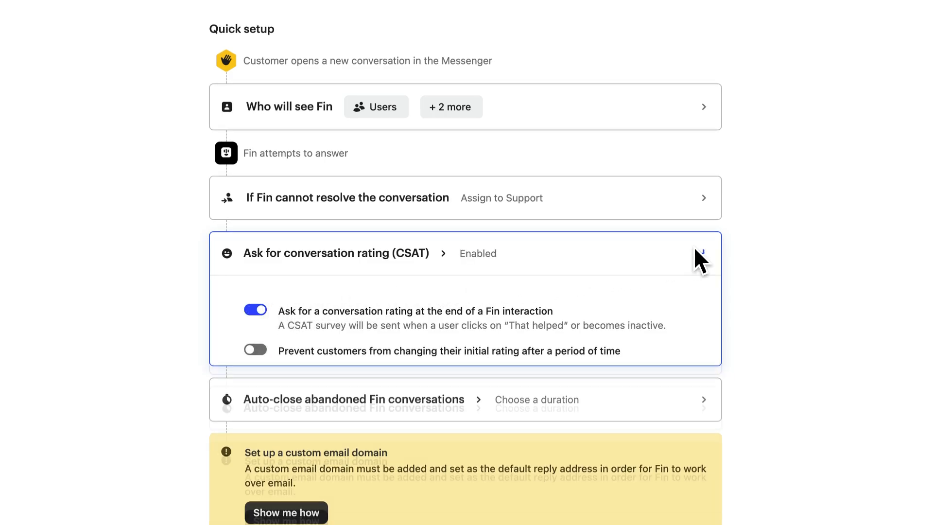
Set a 2-day auto-close with the message "If that's everything, I'll go ahead and close this conversation. You can reply at any time if you need anything more."
{"action": "left_click", "coordinate": [699, 299]}
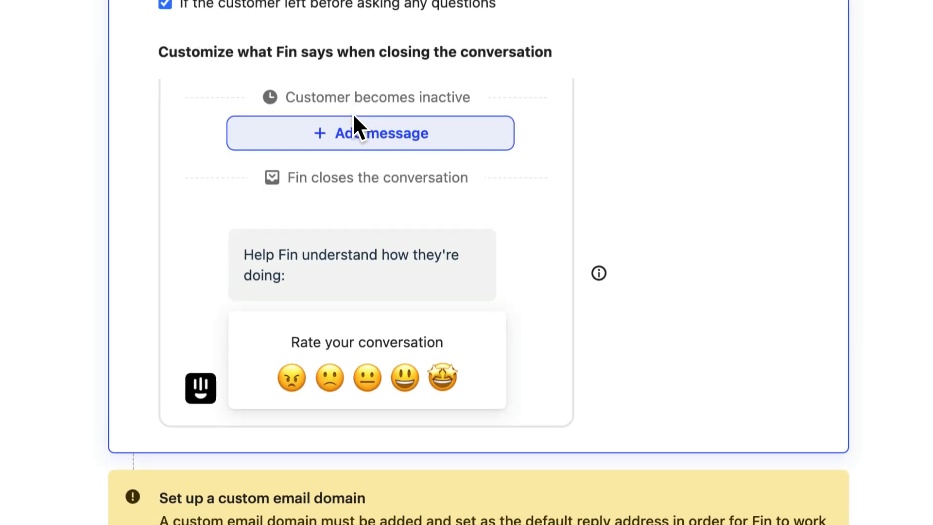
{"action": "left_click", "coordinate": [353, 117]}
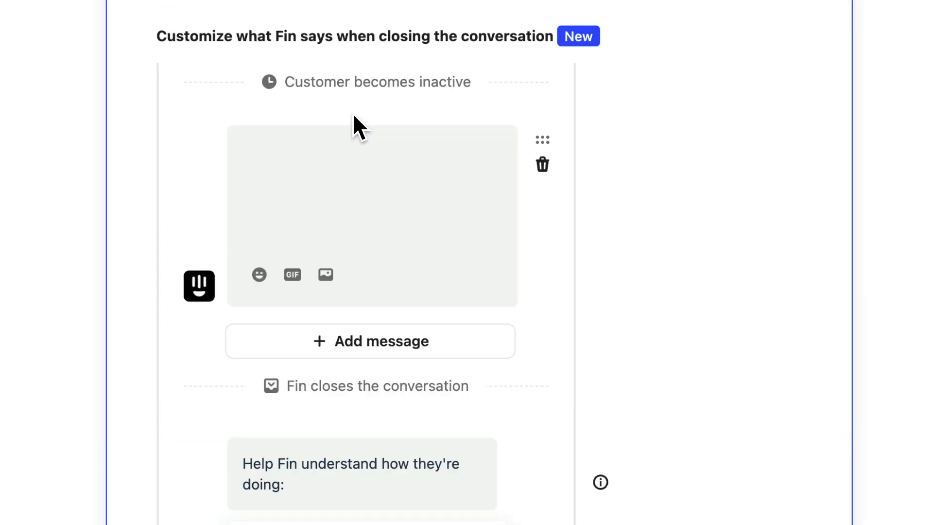
{"action": "left_click_drag", "start_coordinate": [443, 188], "coordinate": [367, 239]}
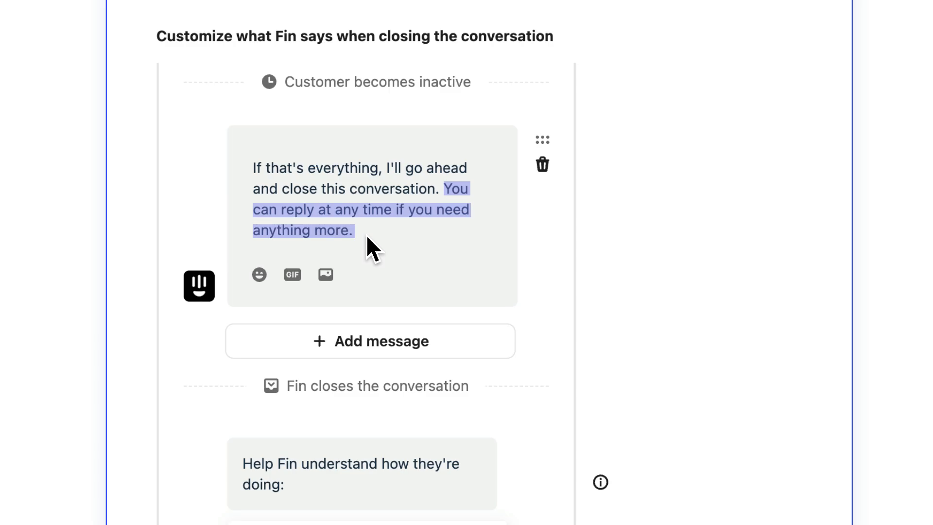
{"action": "left_click", "coordinate": [366, 235]}
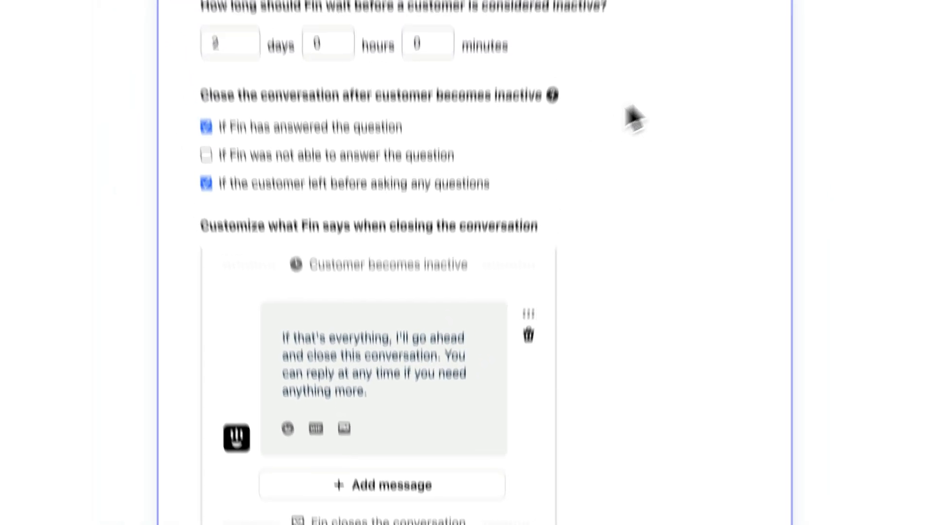
{"action": "left_click", "coordinate": [743, 48]}
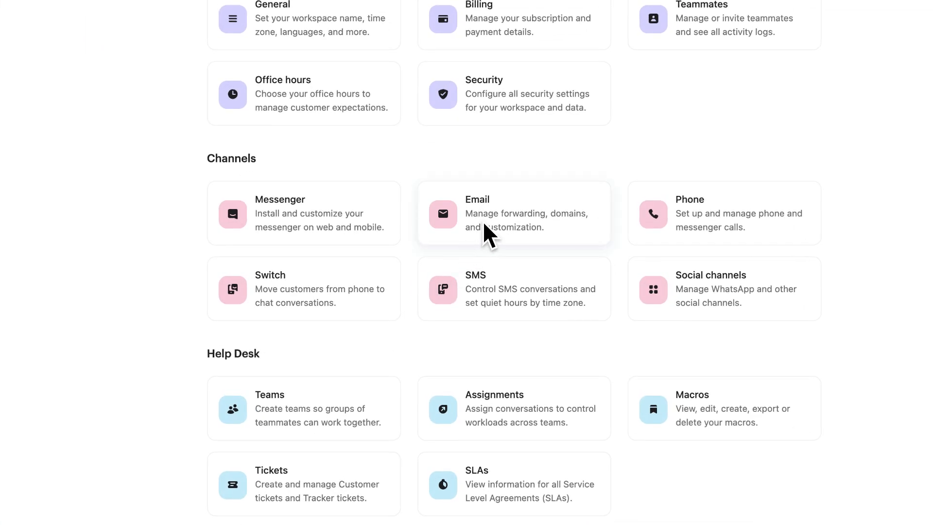
In the workspace's email channel settings, enable mapping replies to the inbound email address and save the support address as default reply address
{"action": "left_click", "coordinate": [483, 223]}
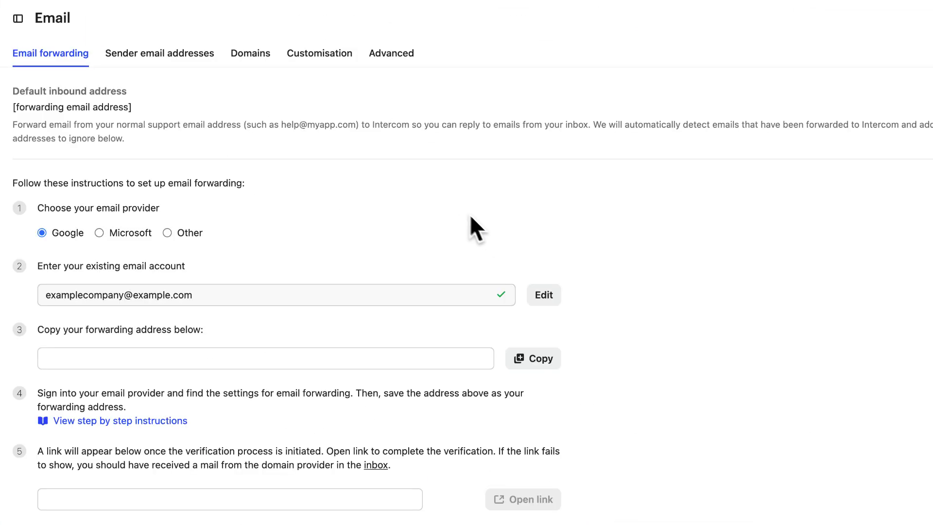
{"action": "left_click", "coordinate": [160, 53]}
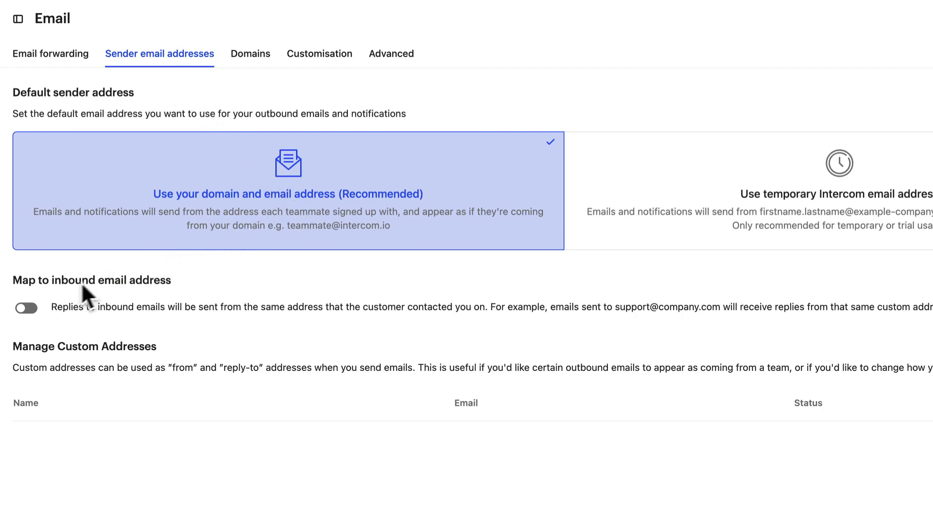
{"action": "left_click", "coordinate": [28, 305]}
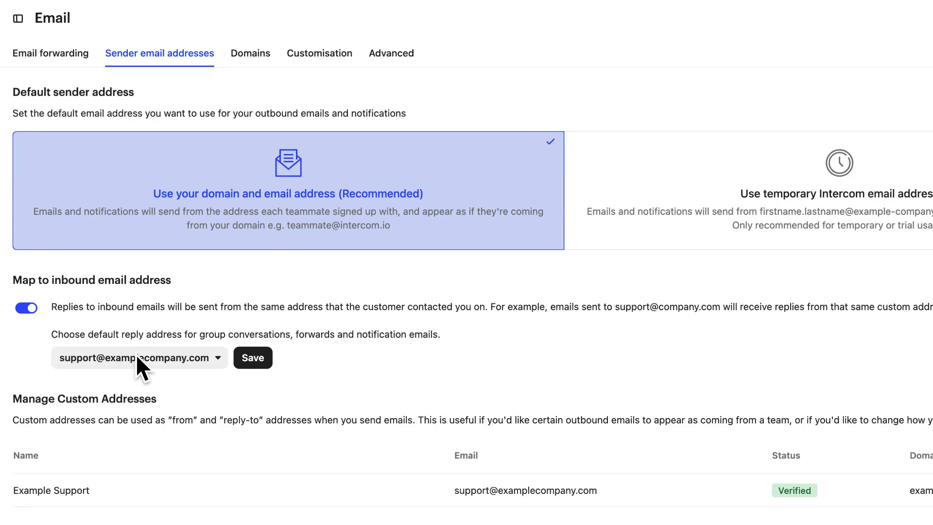
{"action": "left_click", "coordinate": [251, 358]}
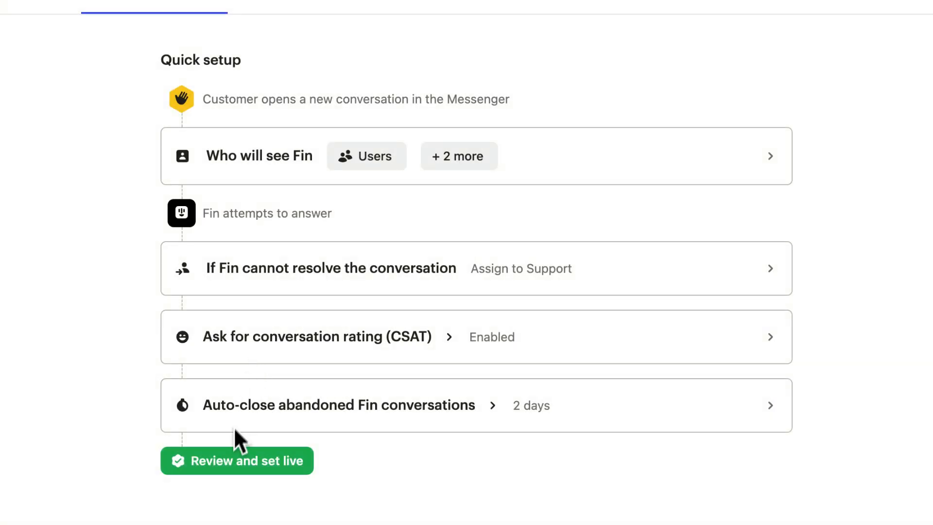
Review and set the Fin AI Agent email workflow live, and open it for editing
{"action": "left_click", "coordinate": [226, 457]}
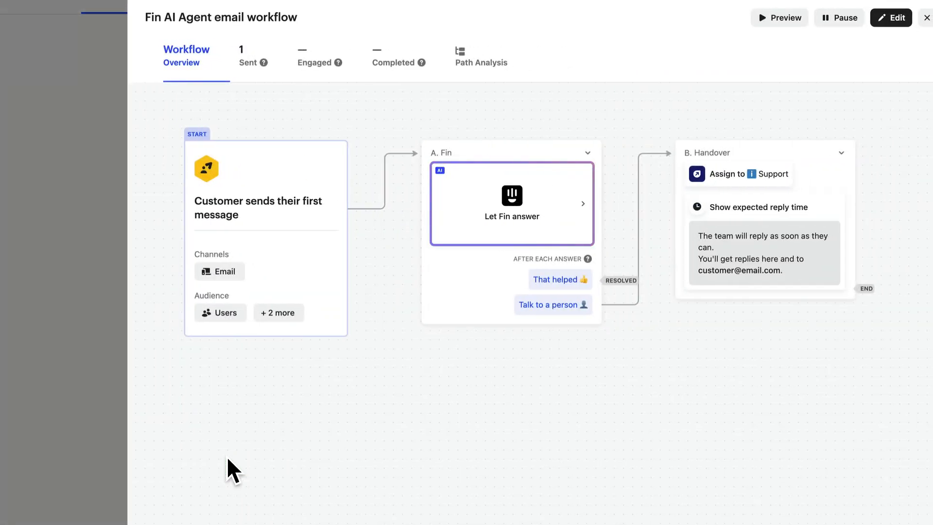
{"action": "left_click", "coordinate": [890, 17]}
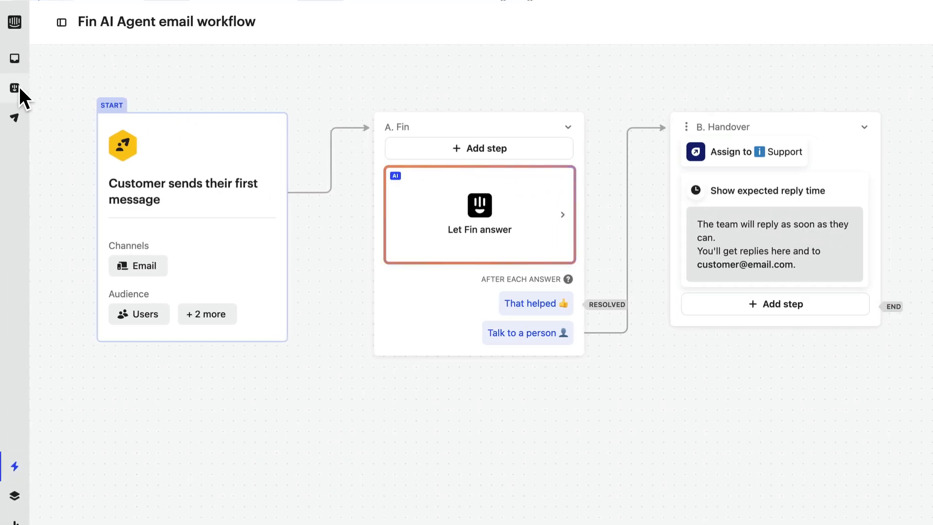
Switch Fin's answer preview to email and copy the AI Agent test address
{"action": "left_click", "coordinate": [12, 87]}
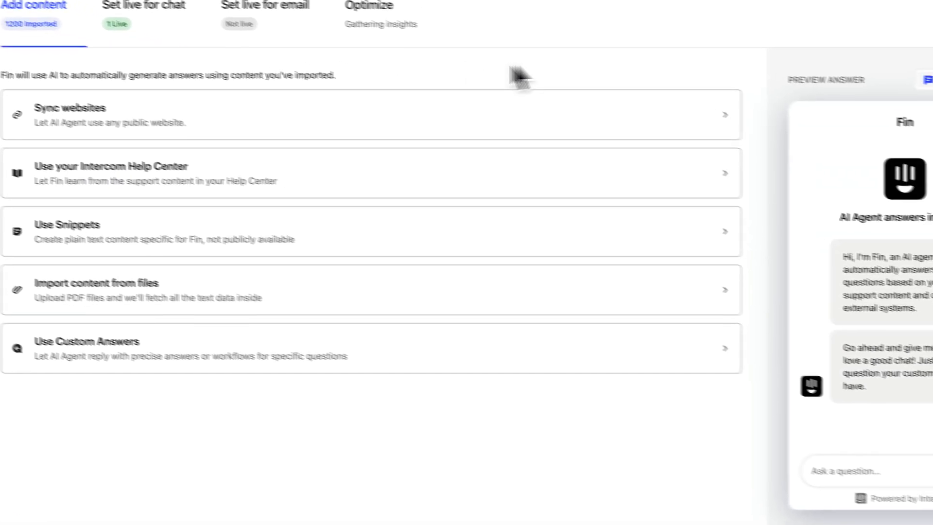
{"action": "left_click", "coordinate": [880, 51]}
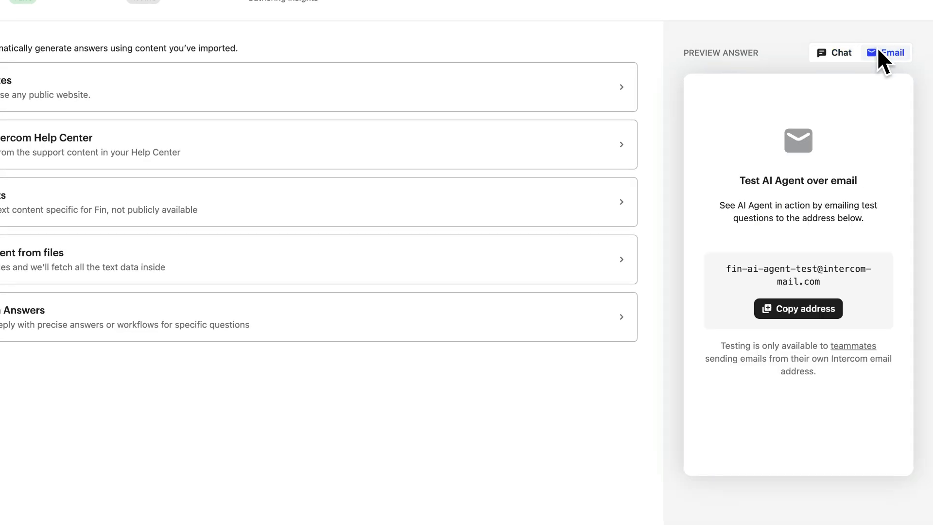
{"action": "left_click", "coordinate": [802, 306]}
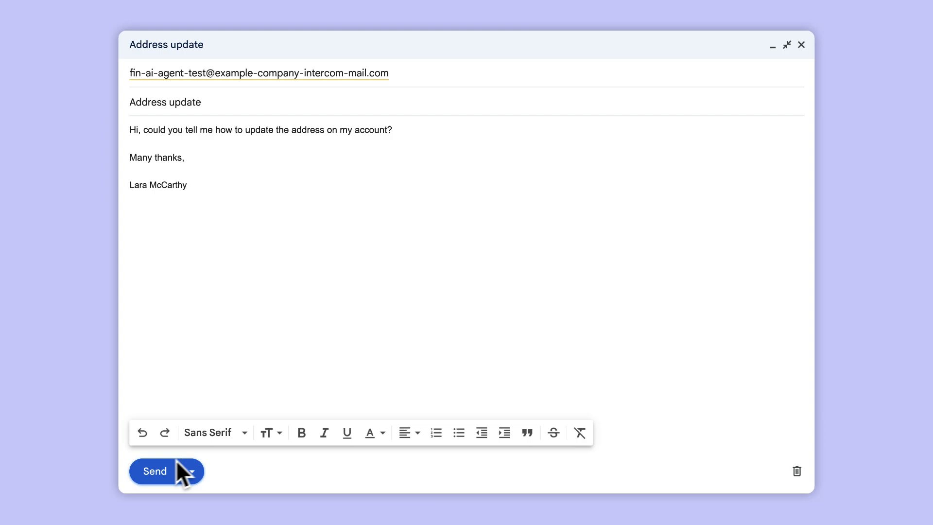
Send the "Address update" test question from the email client, read through Fin's reply and request to talk to a person
{"action": "left_click", "coordinate": [152, 466]}
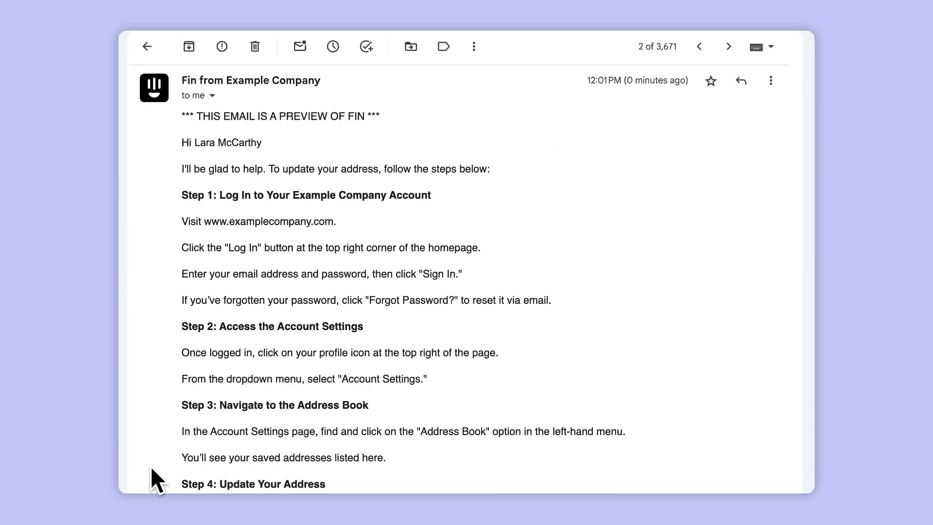
{"action": "scroll", "coordinate": [156, 467], "scroll_direction": "down", "scroll_amount": 10}
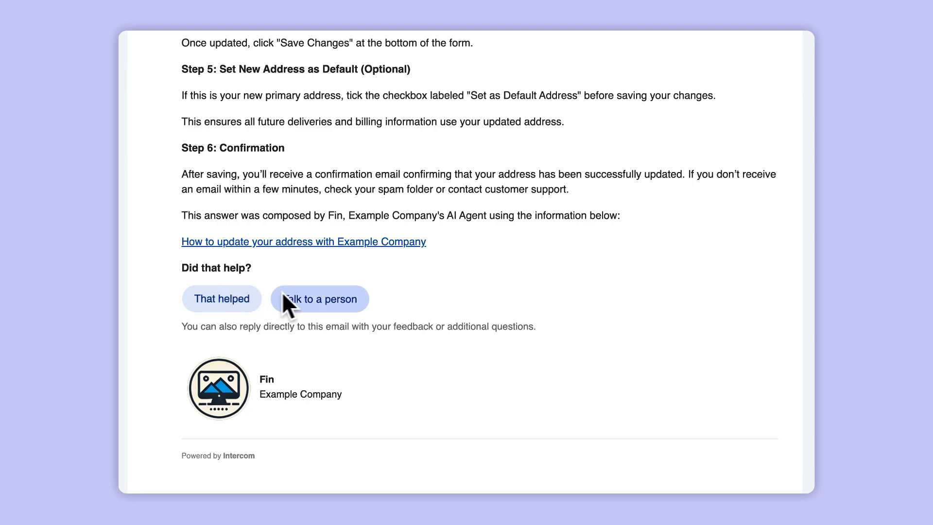
{"action": "left_click", "coordinate": [301, 292]}
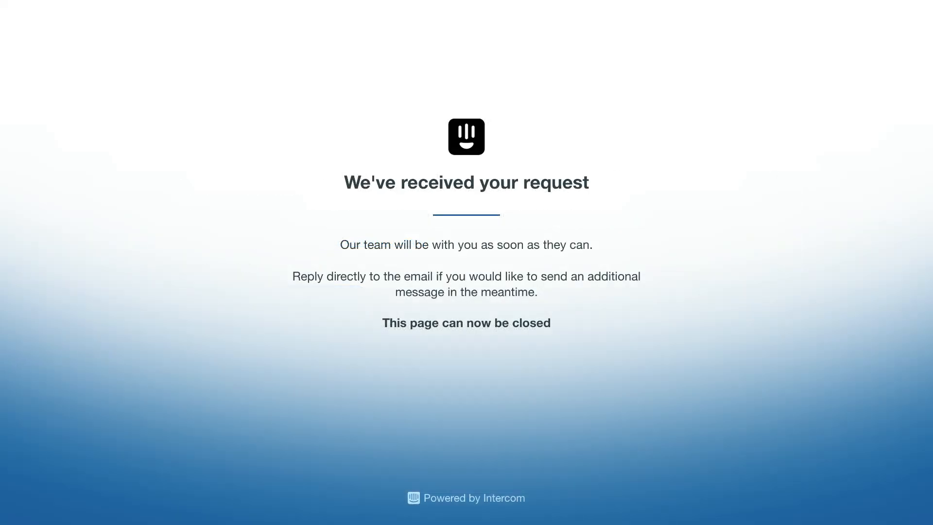